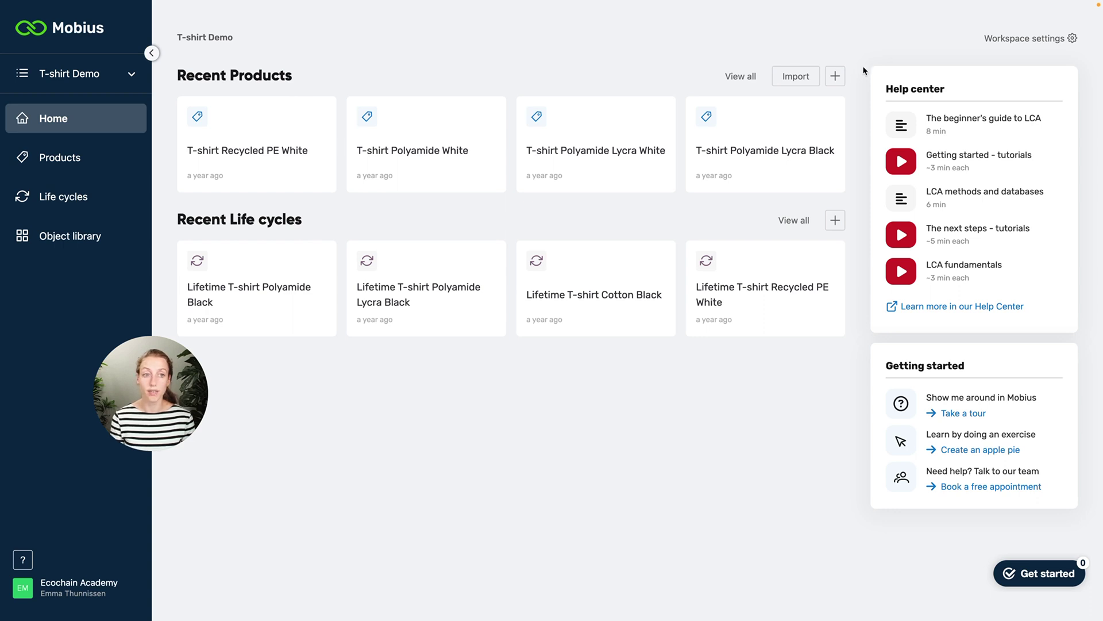
Start a new product and accept the suggested name 'T-Shirt Cotton Blue'.
click(835, 77)
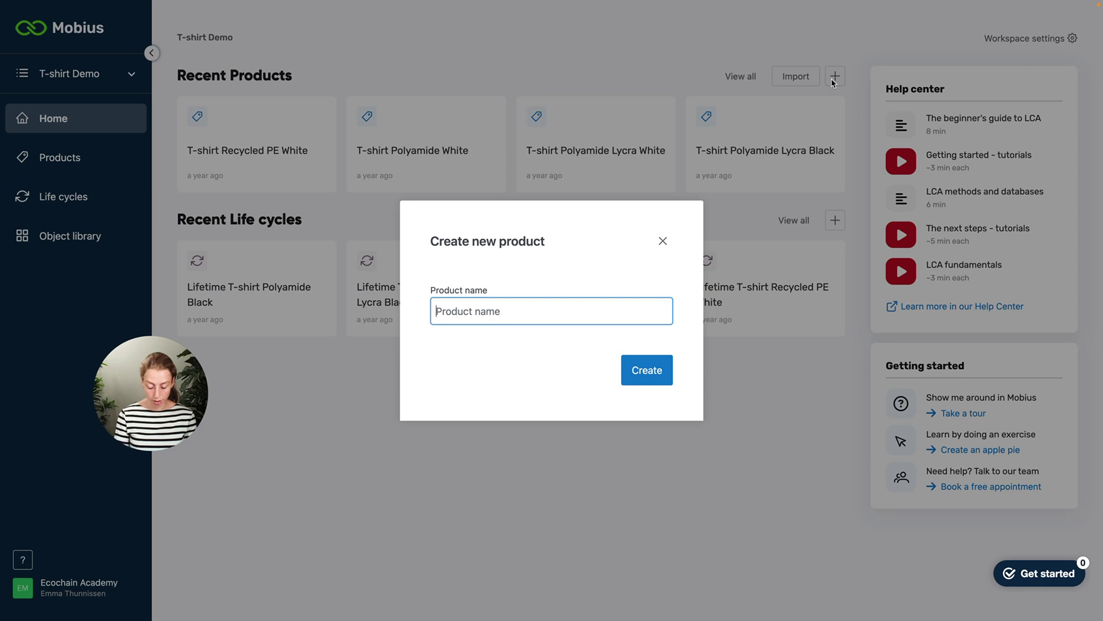
text(T-)
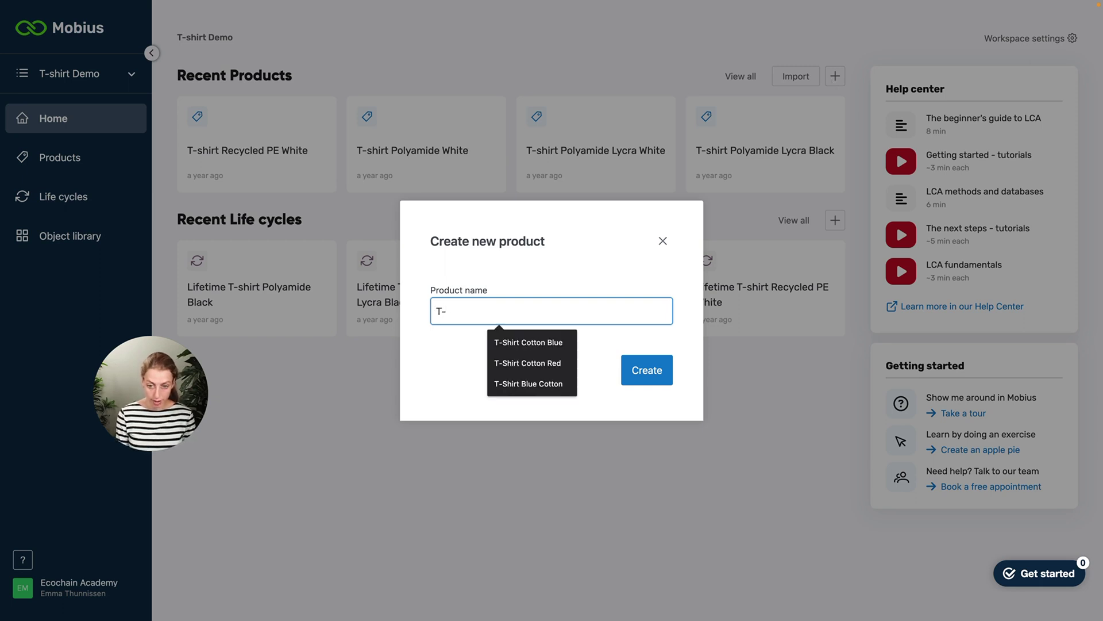
text(Shirt Co)
key(BackSpace)
key(BackSpace)
key(Down)
key(Return)
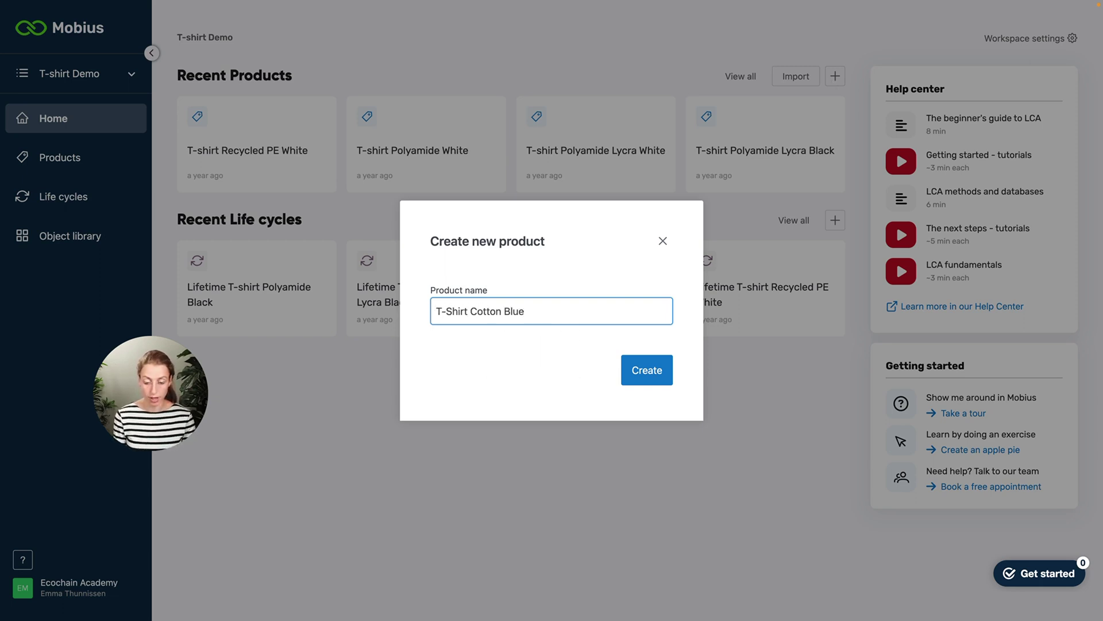
Create T-Shirt Cotton Blue and set its inventory unit to 'piece'.
click(643, 371)
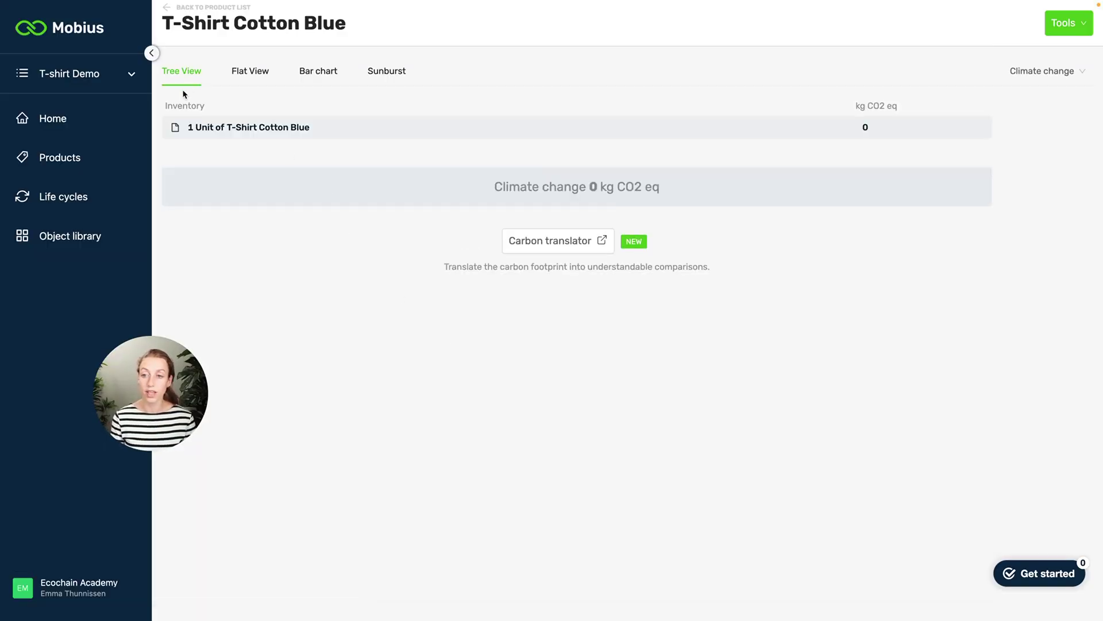
click(214, 131)
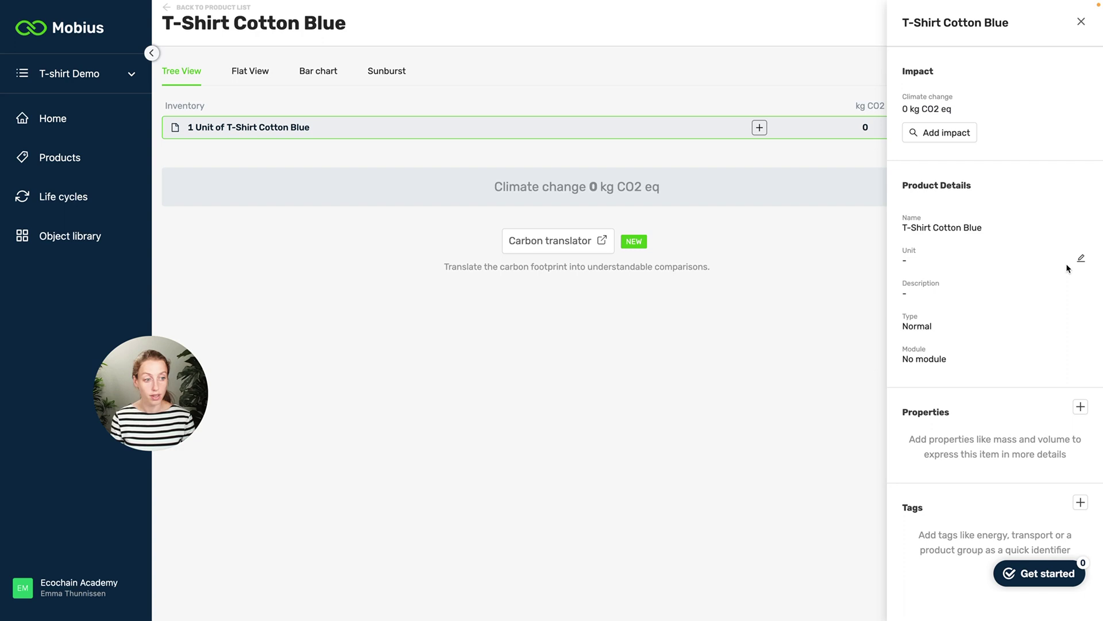
mouse_move(992, 256)
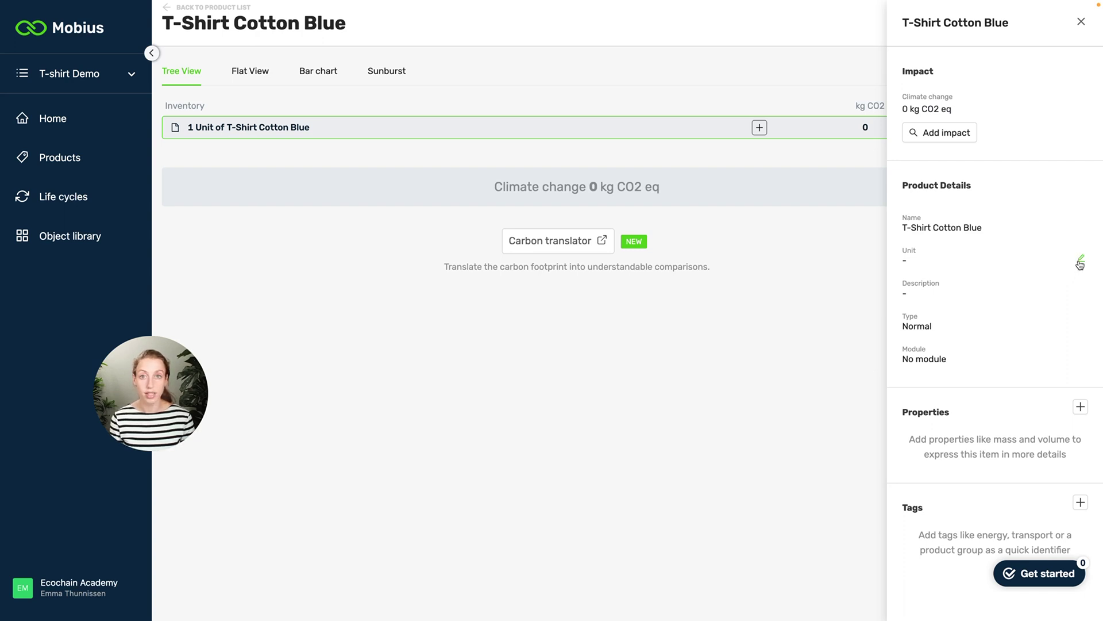
click(1081, 262)
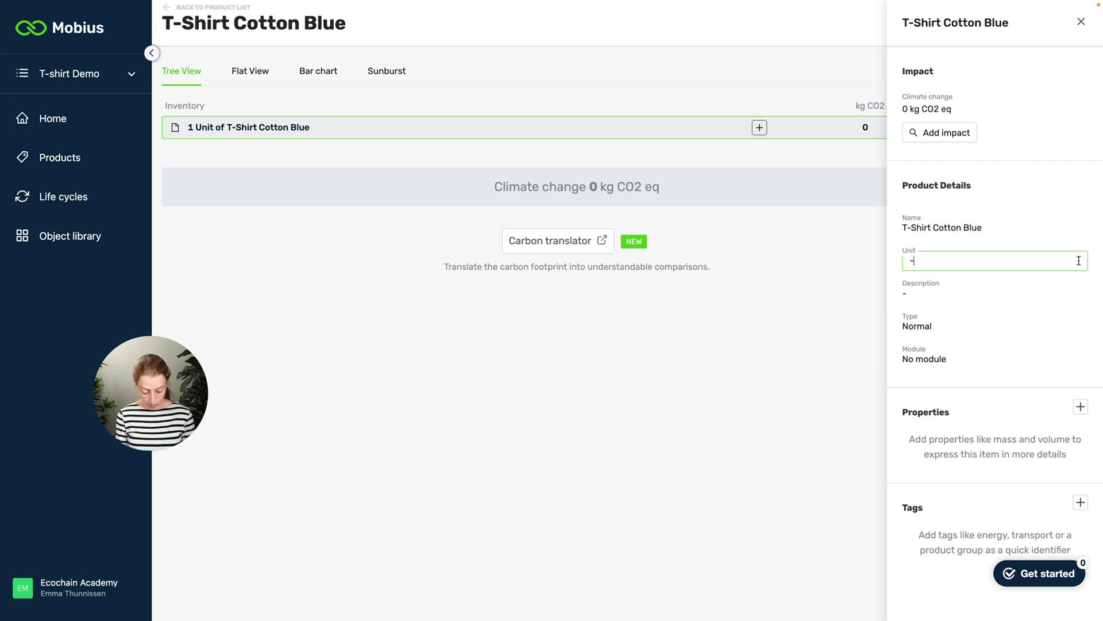
key(BackSpace)
text(pie)
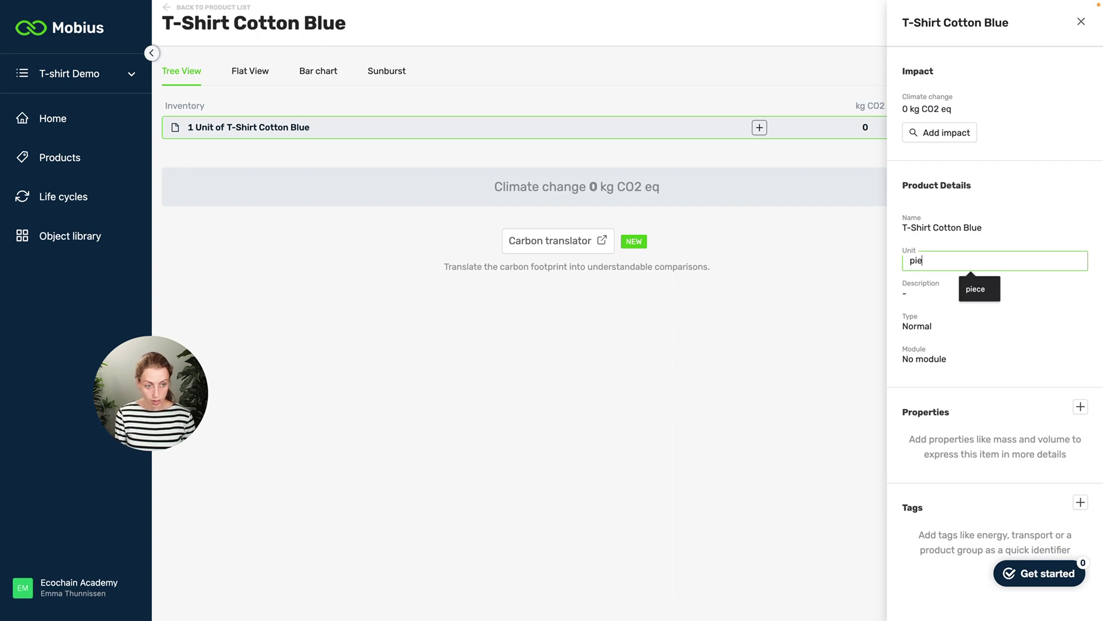
text(ce)
key(Return)
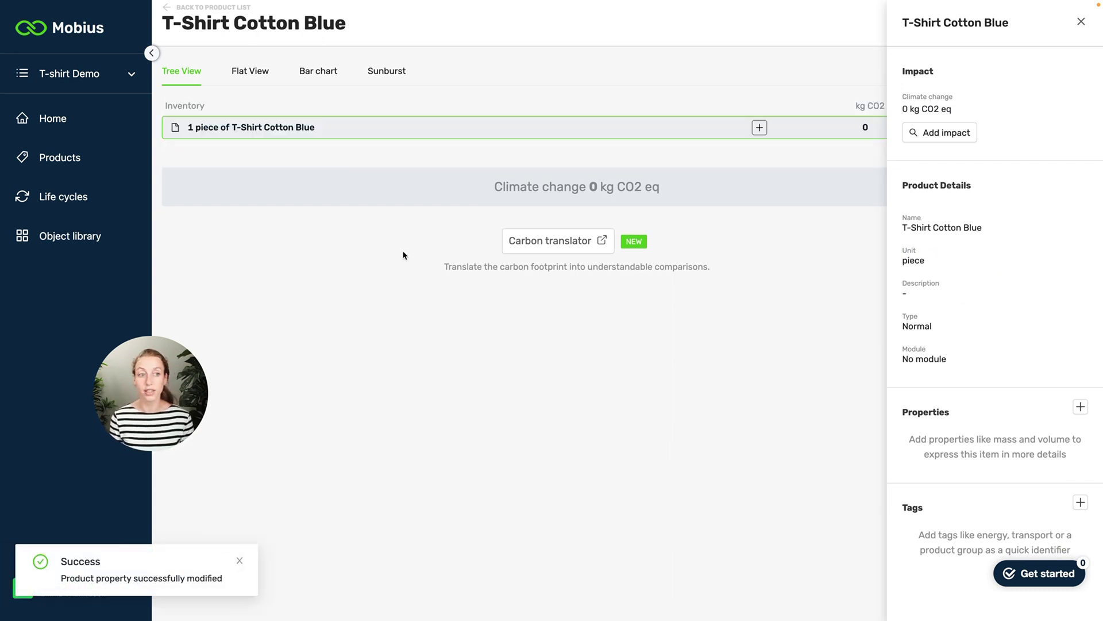
Open the Products list and bring up the Create product form for T-Shirt Cotton Red.
click(53, 166)
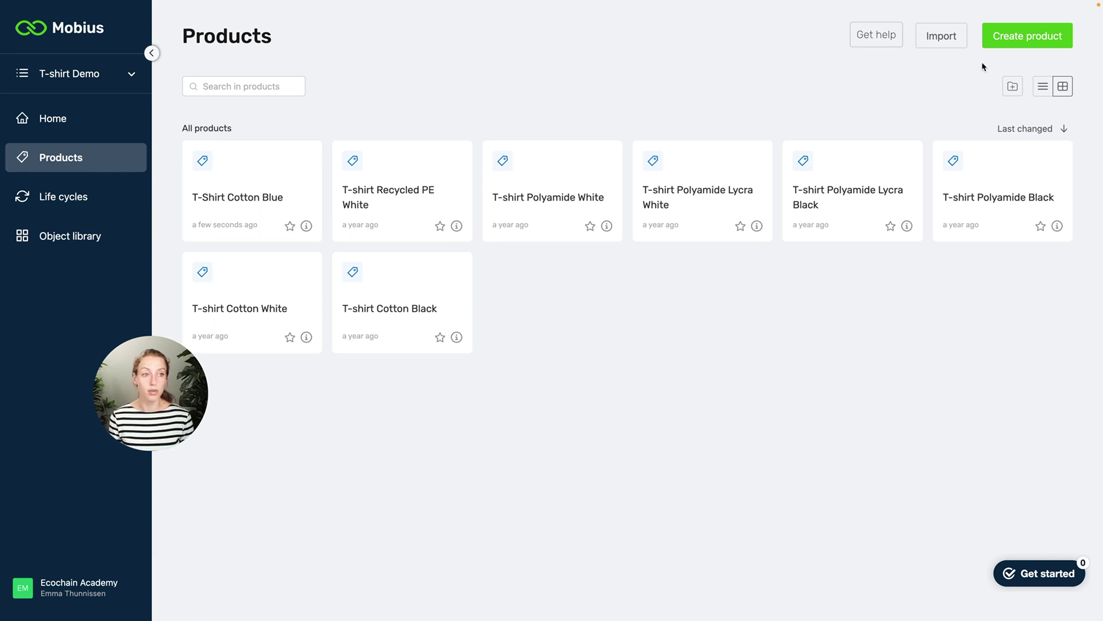
click(1002, 39)
text(T-)
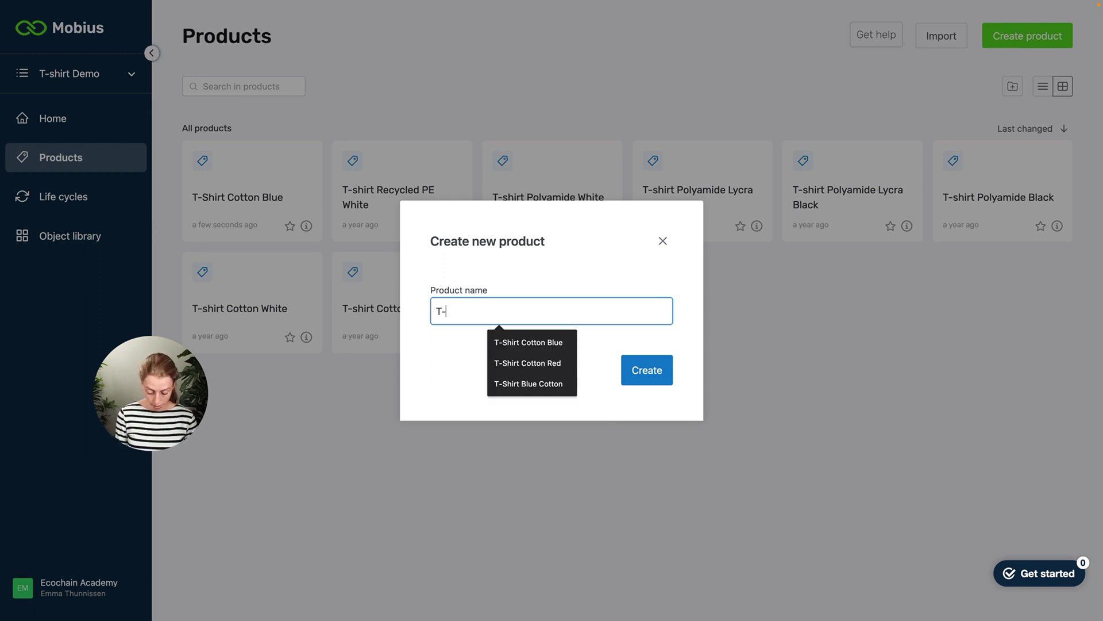
text(Shirt Cotton Red)
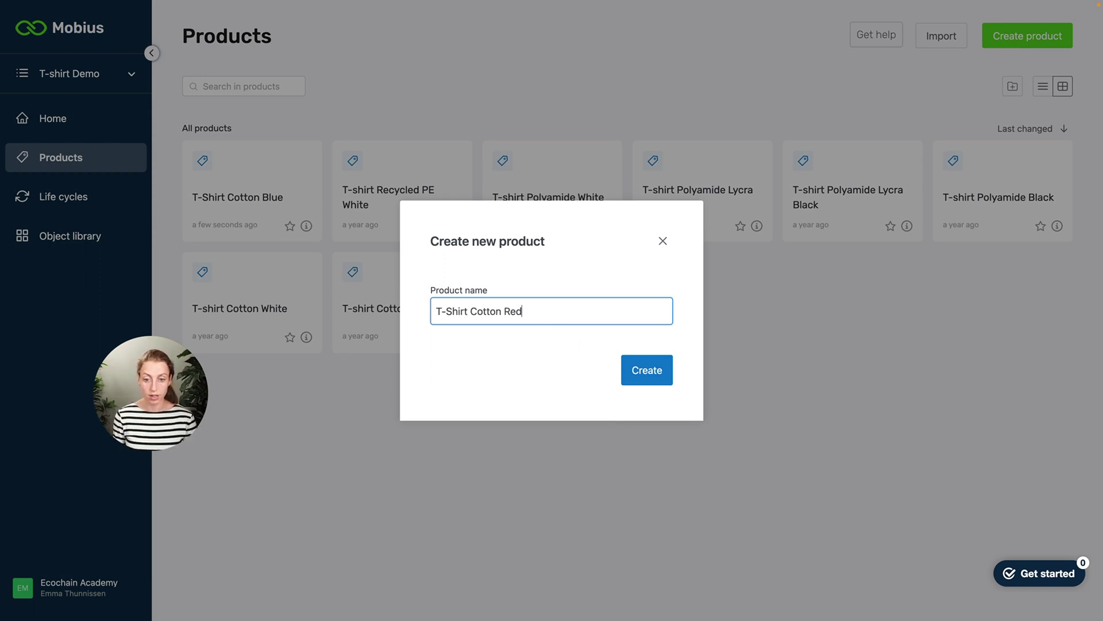
Create T-Shirt Cotton Red and save 'piece' as its inventory unit.
click(647, 377)
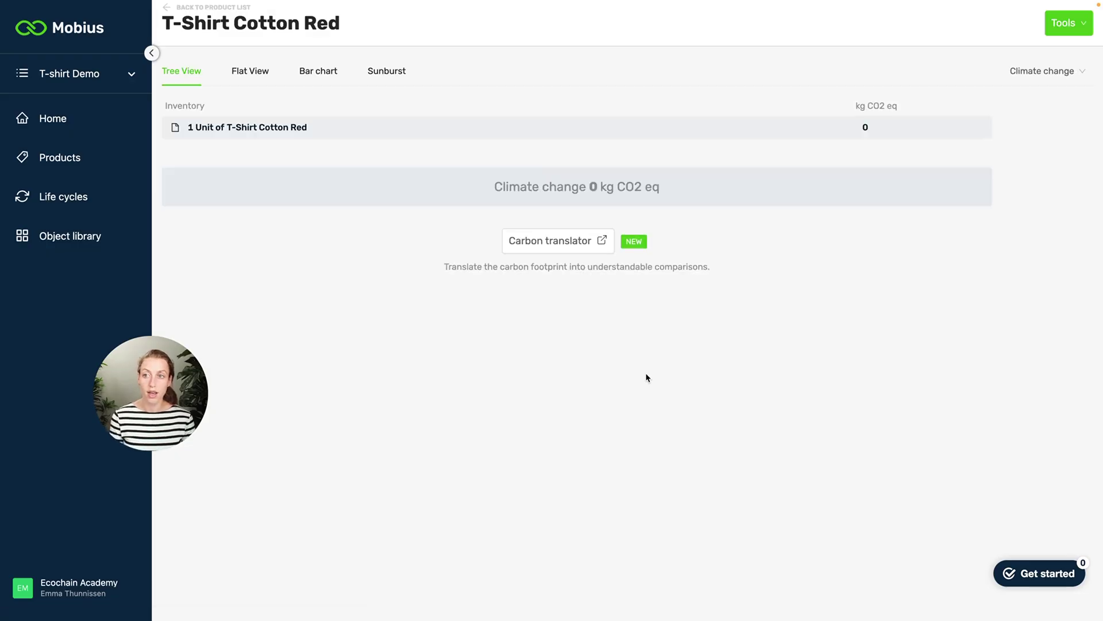
click(241, 139)
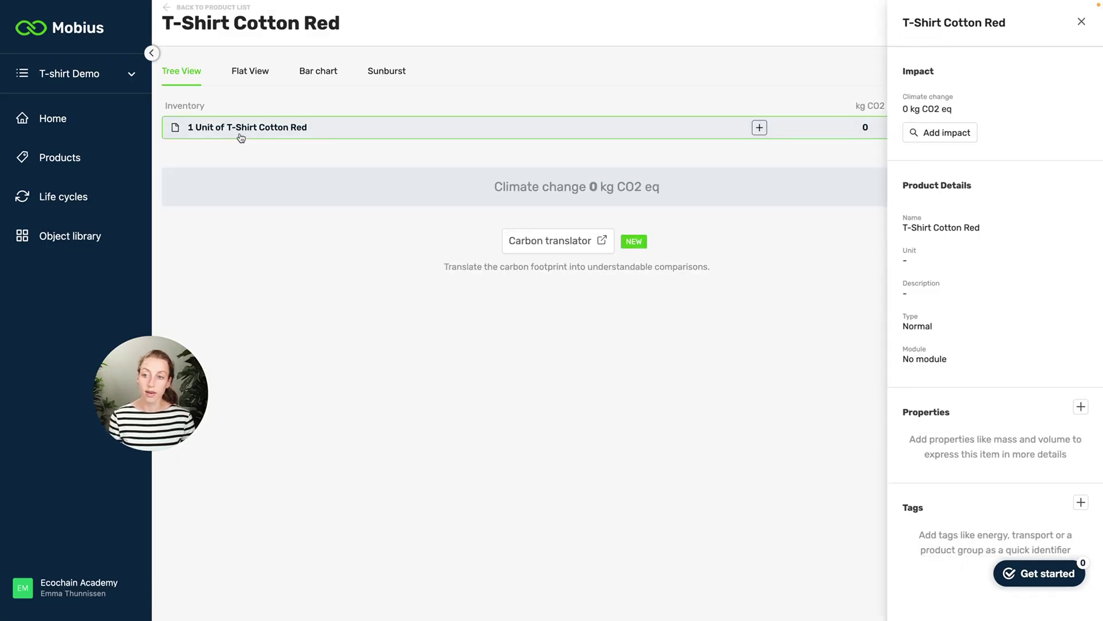
mouse_move(991, 256)
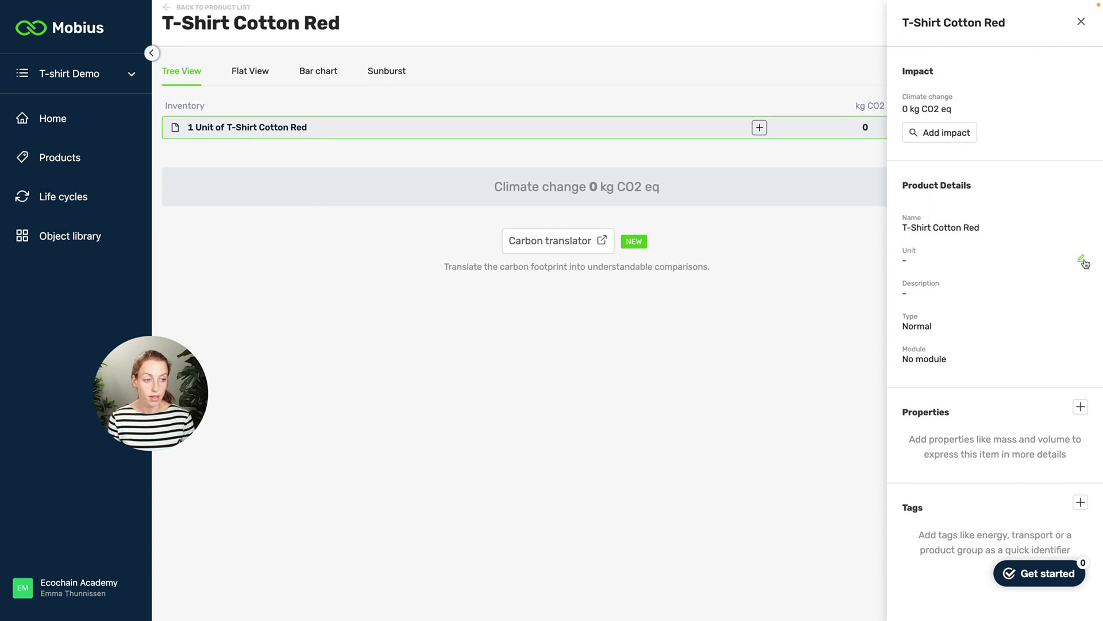
click(1082, 261)
key(BackSpace)
text(p)
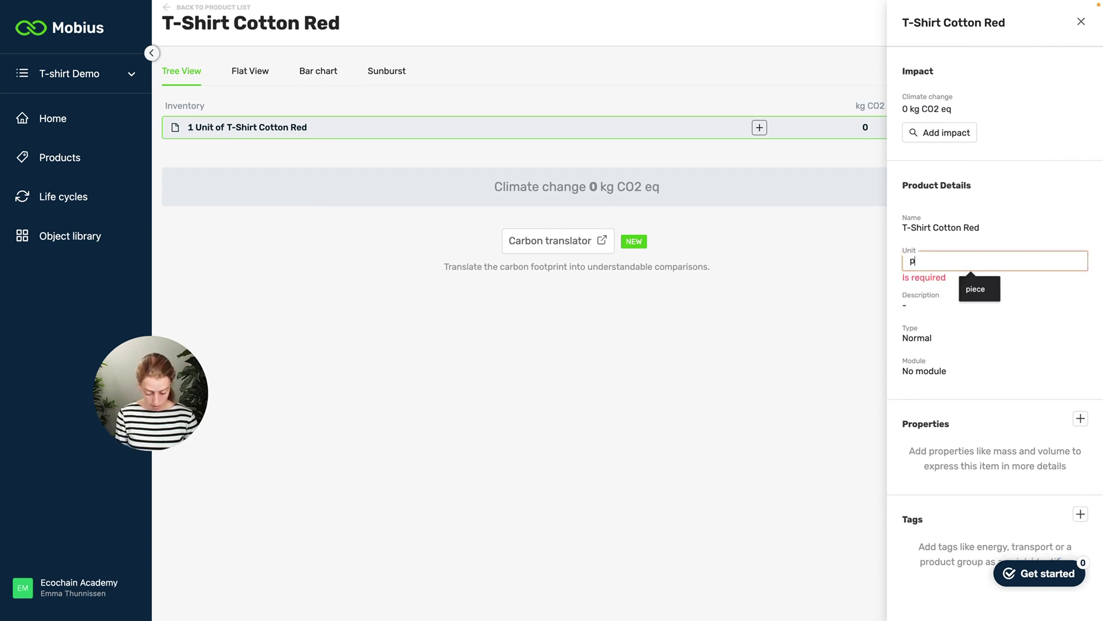
text(iece)
click(488, 521)
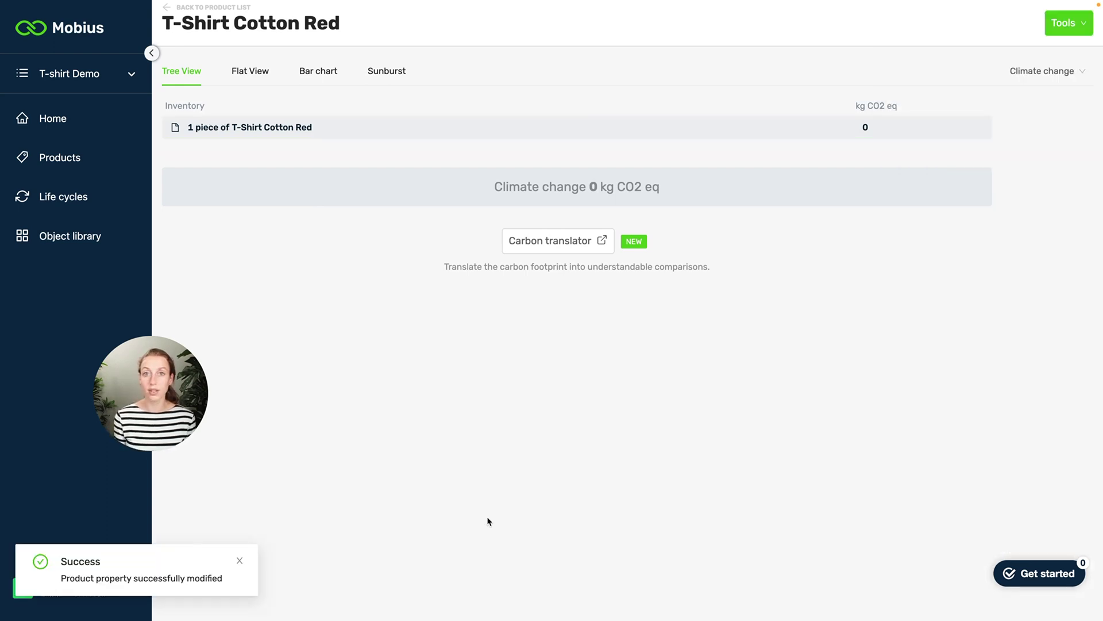